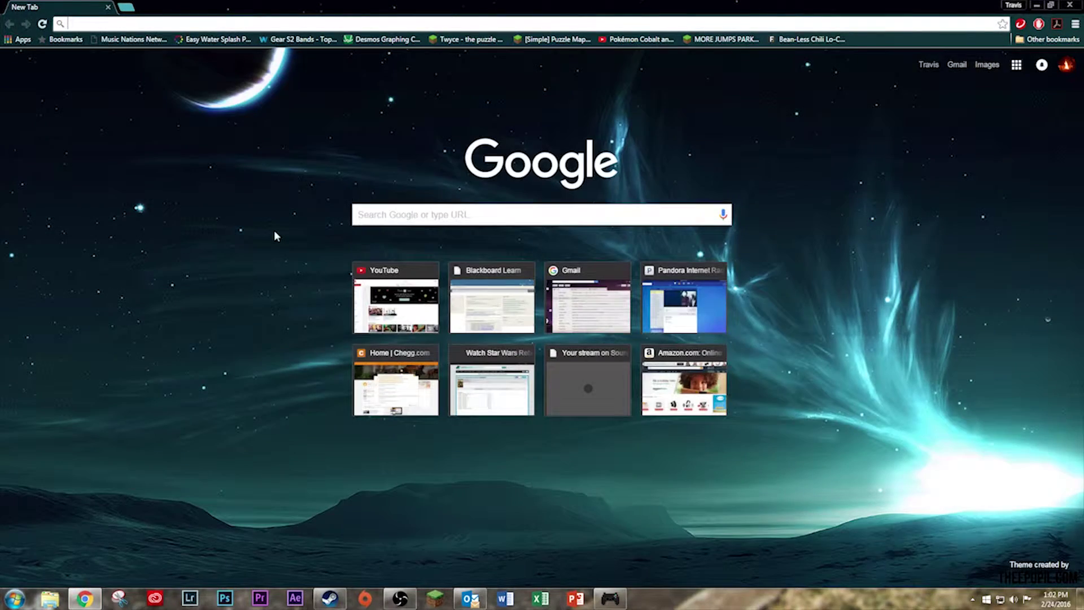
# Download DS4Windows.zip version 1.4.401 from ds4windows.com via its GitHub releases page
pyautogui.write('ds4windows.com')
pyautogui.press('Return')
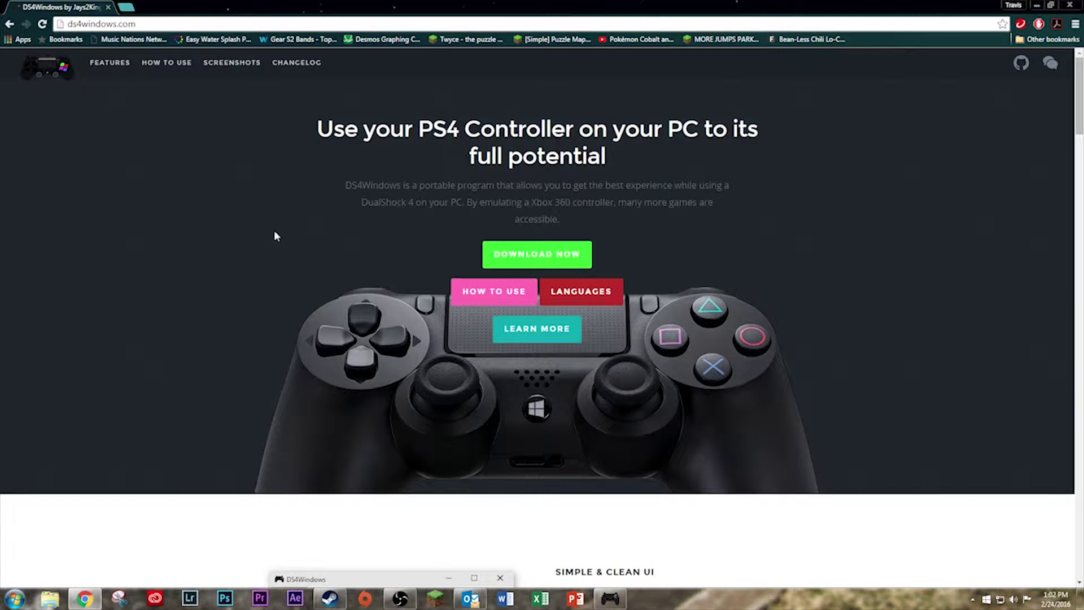
pyautogui.click(574, 251)
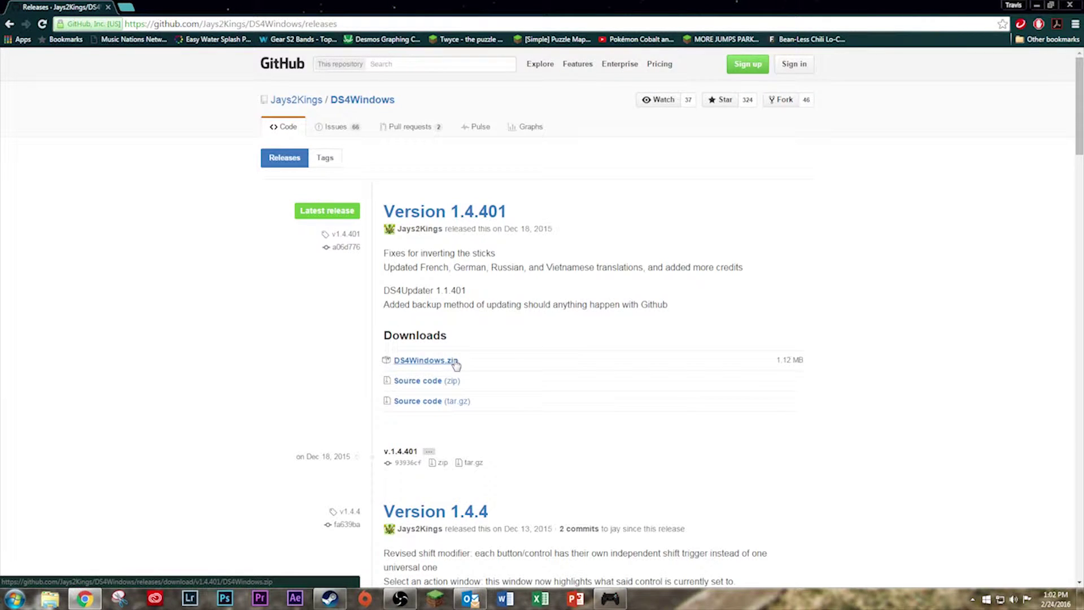
pyautogui.click(455, 363)
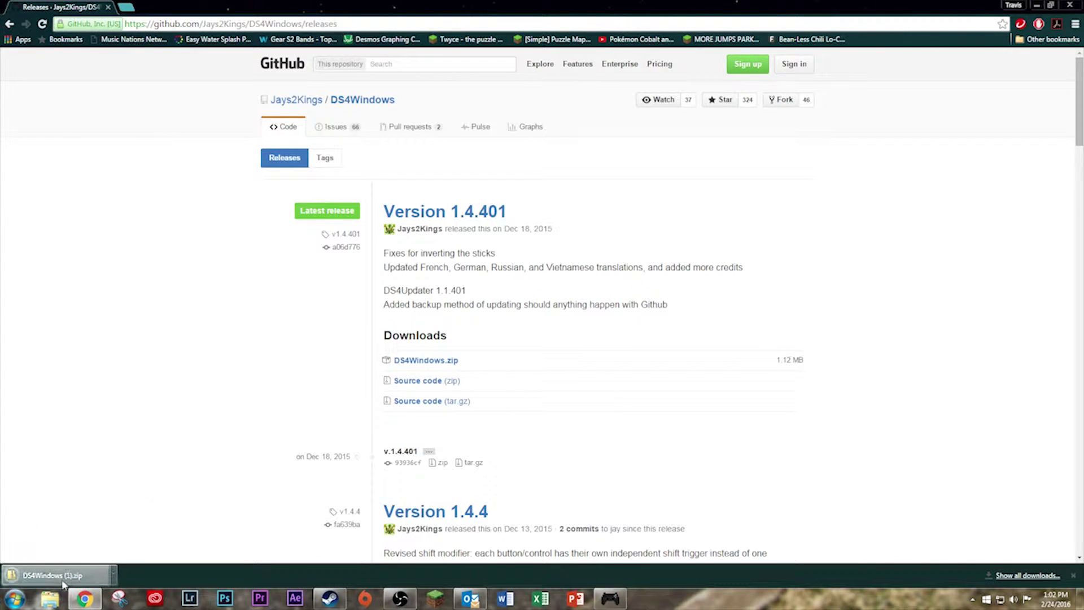
# Extract the downloaded DS4Windows zip into the suggested DS4Windows (1) folder in D:\Chrome
pyautogui.click(113, 575)
pyautogui.click(148, 517)
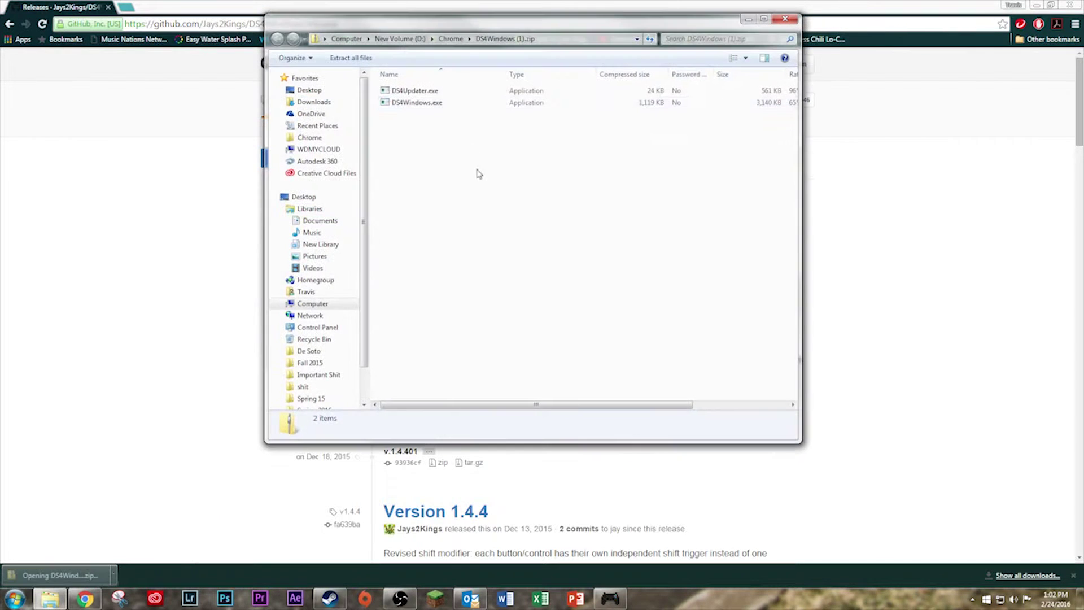
pyautogui.click(360, 59)
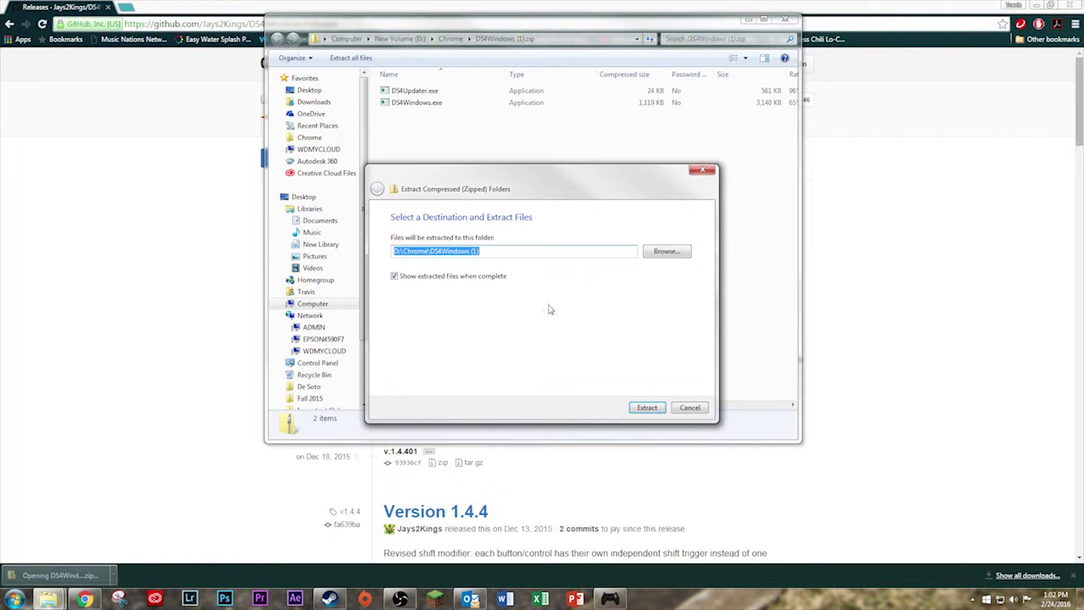
pyautogui.click(645, 406)
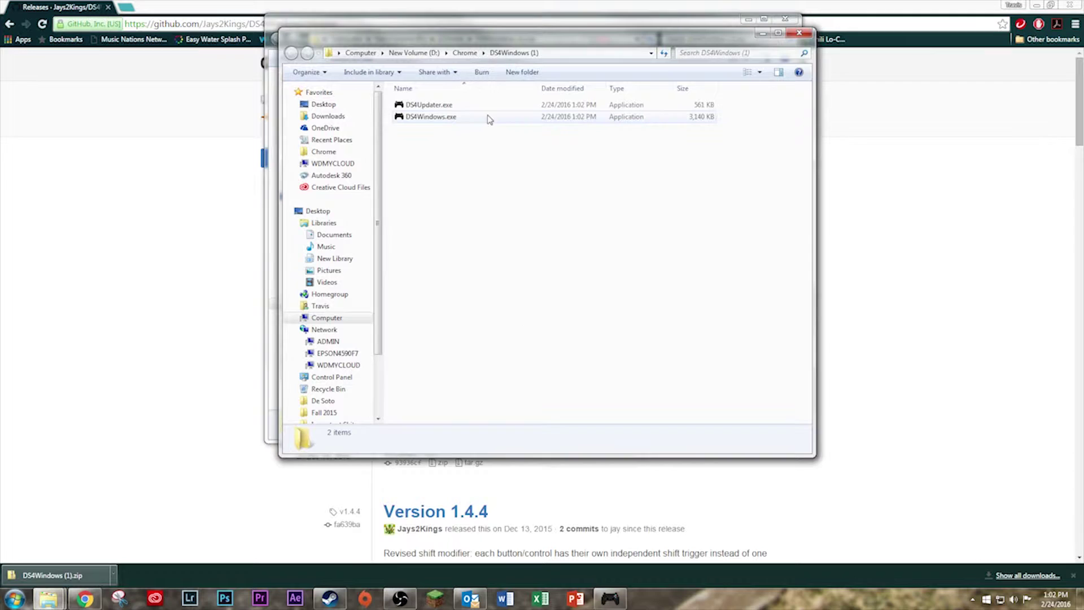
# Launch DS4Windows.exe, close Chrome and the Explorer window, and move the welcome guide aside
pyautogui.doubleClick(446, 119)
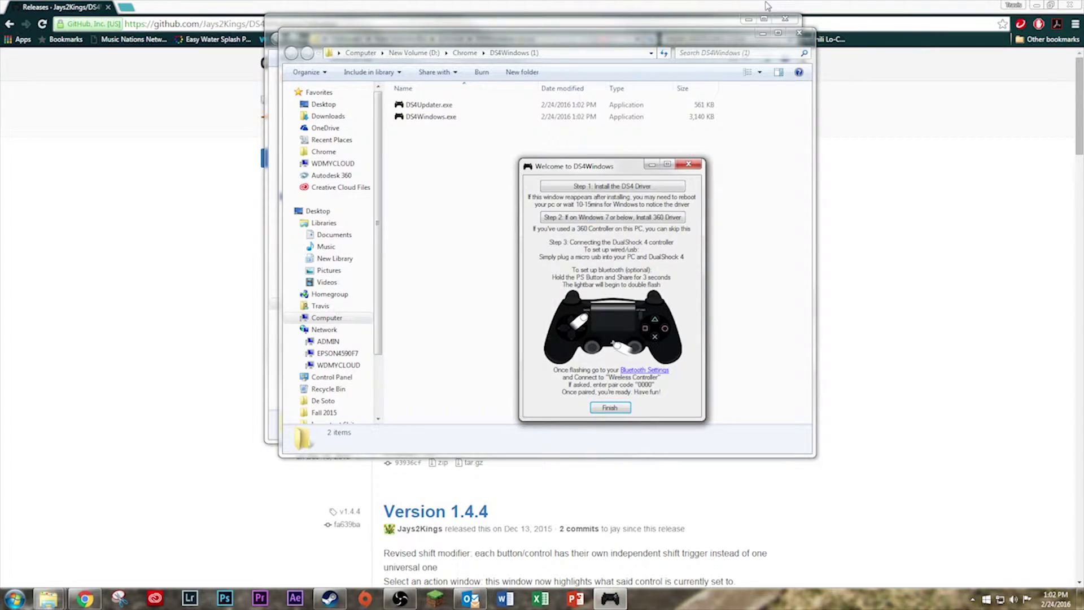
pyautogui.click(789, 11)
pyautogui.click(1069, 5)
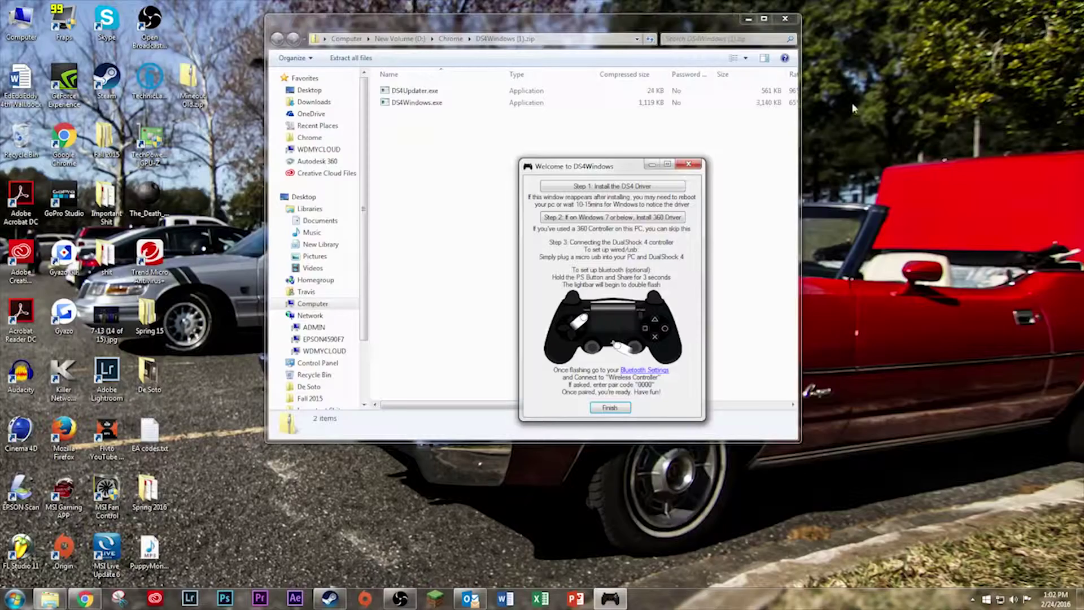
pyautogui.click(786, 23)
pyautogui.moveTo(607, 170); pyautogui.dragTo(560, 150)
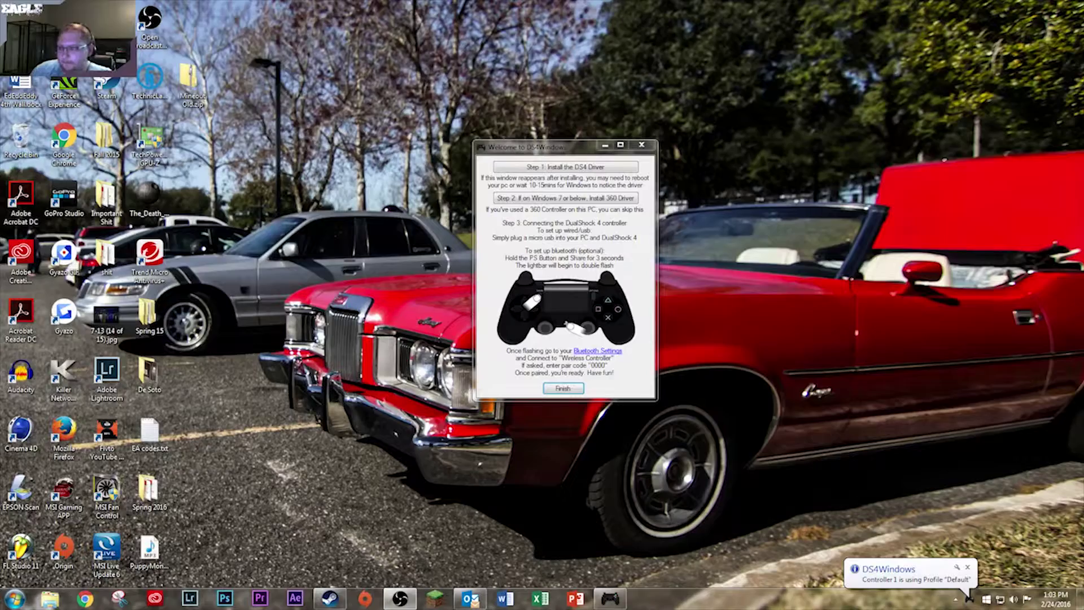
# Close the welcome guide and open the Default profile for editing from the Profiles list
pyautogui.click(568, 389)
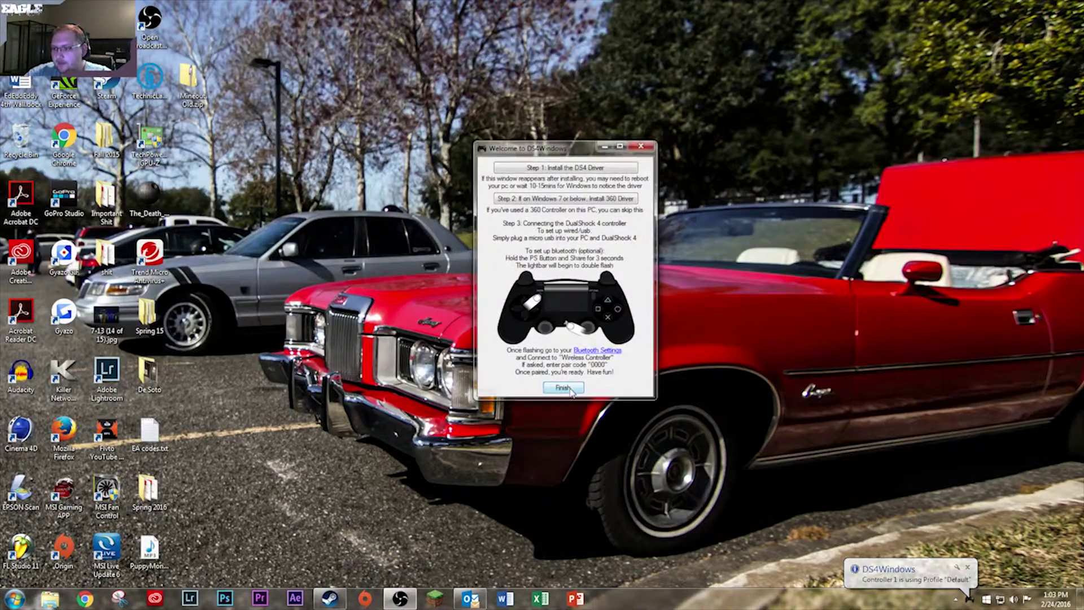
pyautogui.click(968, 600)
pyautogui.click(197, 166)
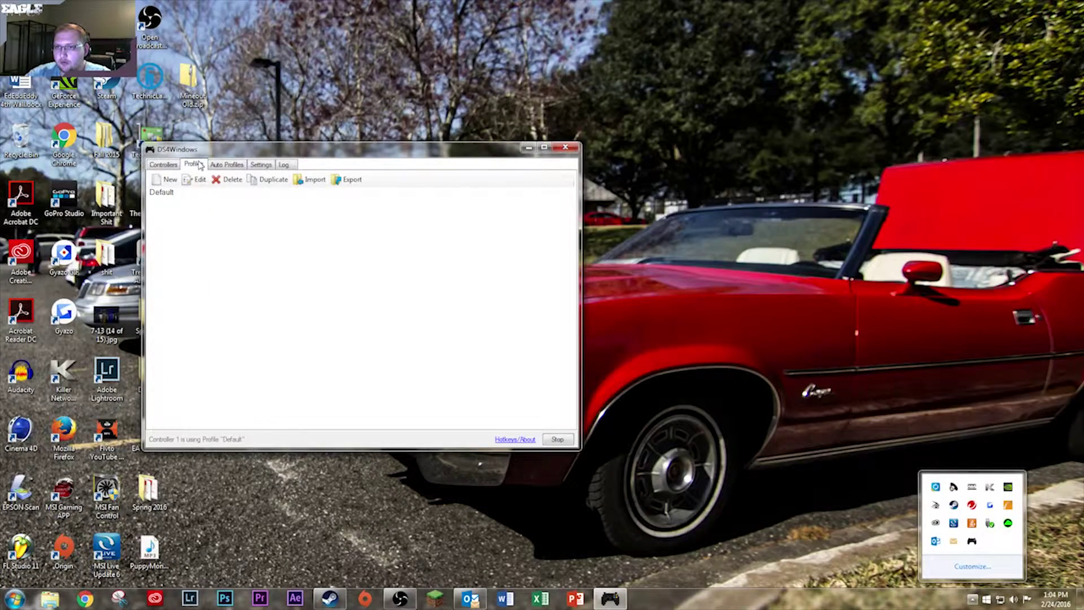
pyautogui.click(174, 166)
pyautogui.click(192, 167)
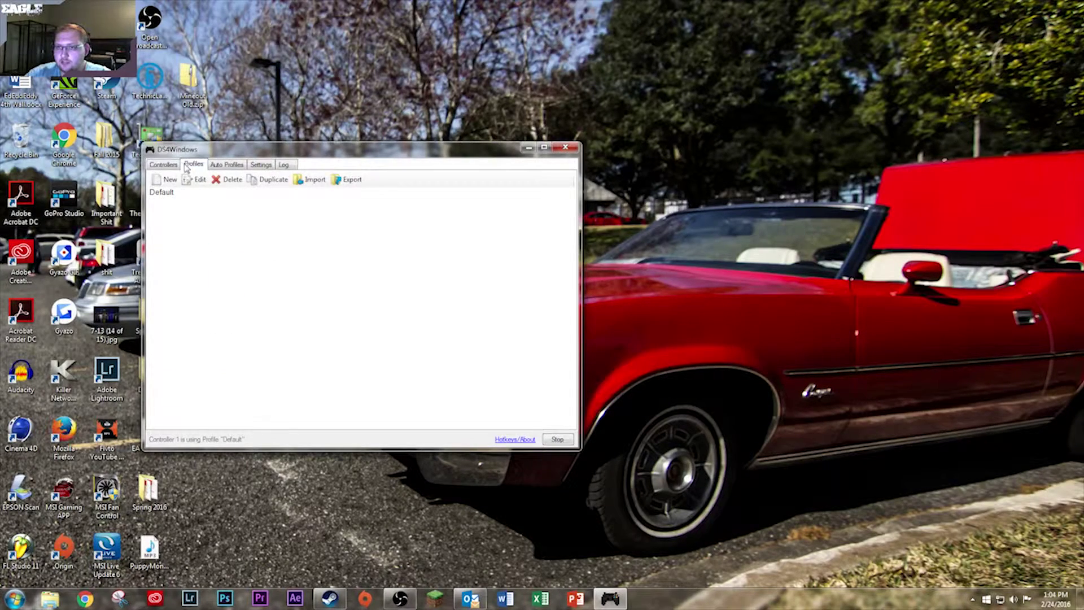
pyautogui.click(181, 168)
pyautogui.click(194, 165)
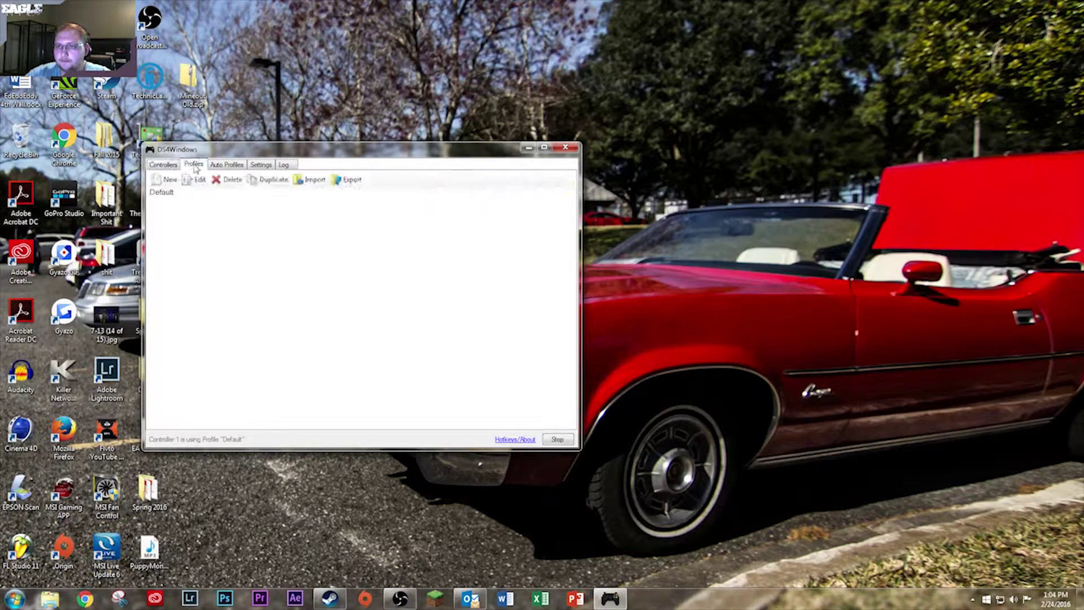
pyautogui.click(170, 192)
pyautogui.doubleClick(177, 194)
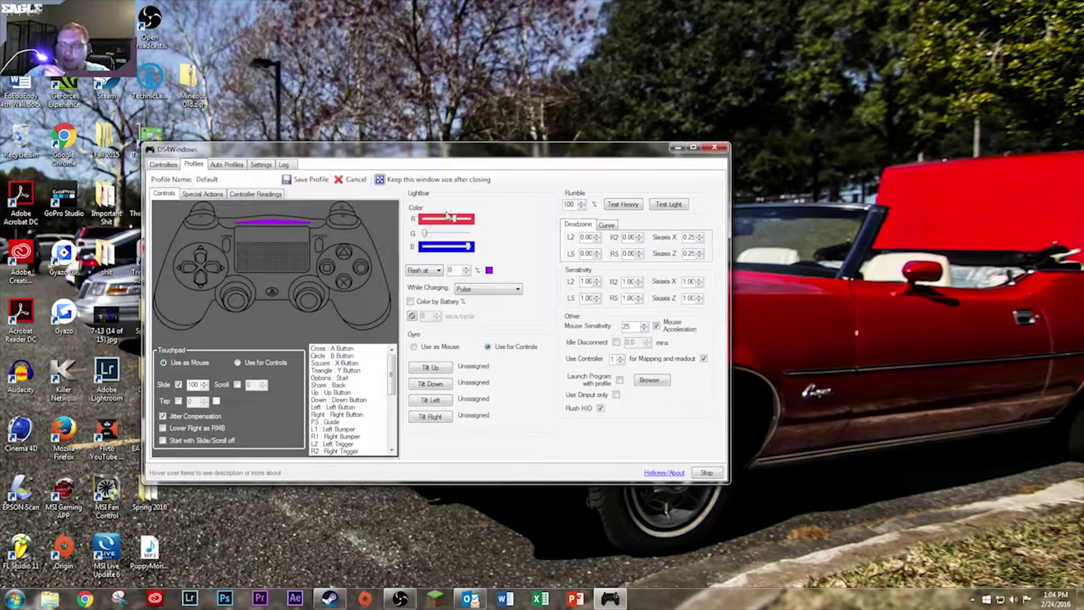
# Try lightbar colours on the Default profile: red 255, green 245, then blue, saving each
pyautogui.moveTo(455, 219); pyautogui.dragTo(424, 247)
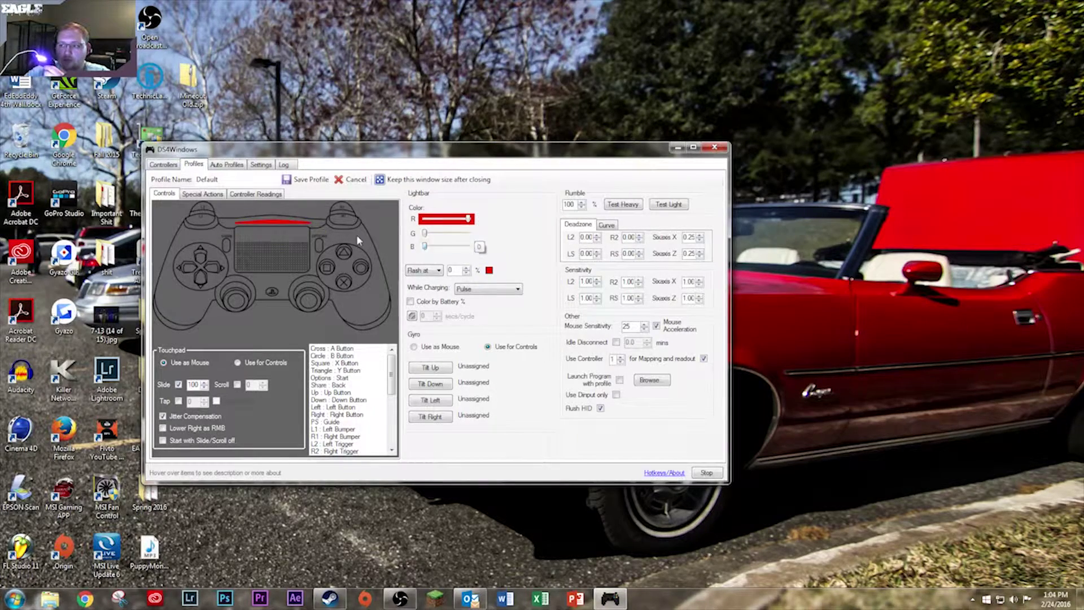
pyautogui.click(306, 180)
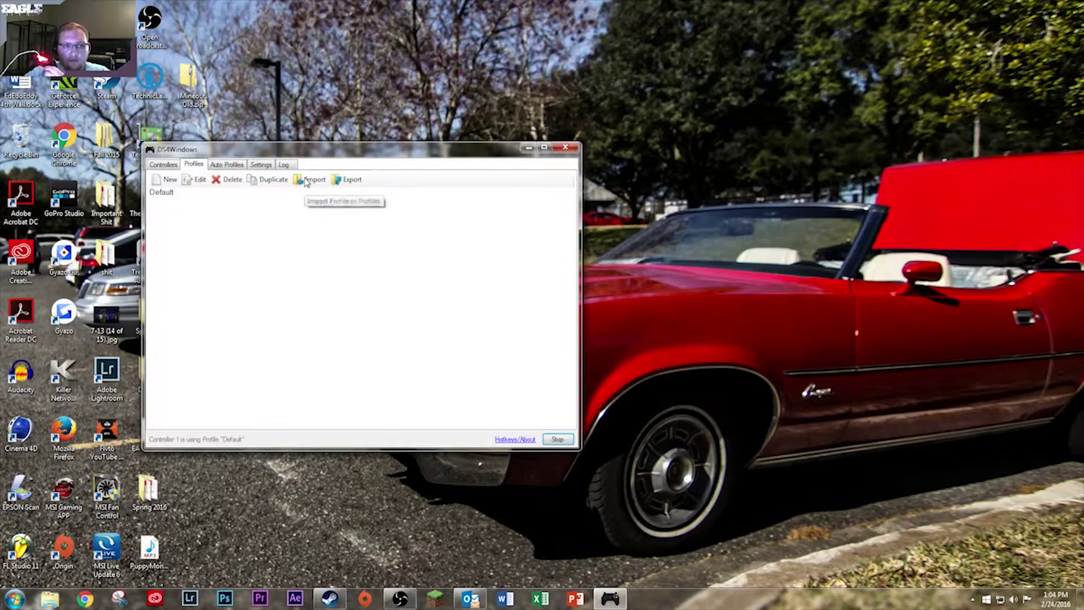
pyautogui.doubleClick(178, 193)
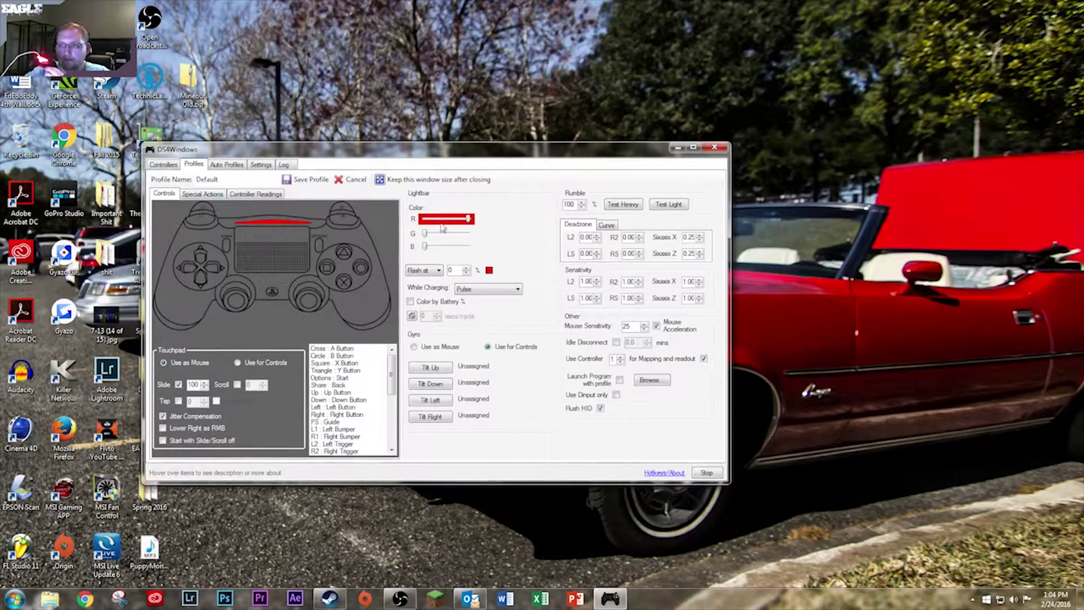
pyautogui.moveTo(424, 233); pyautogui.dragTo(465, 246)
pyautogui.click(308, 181)
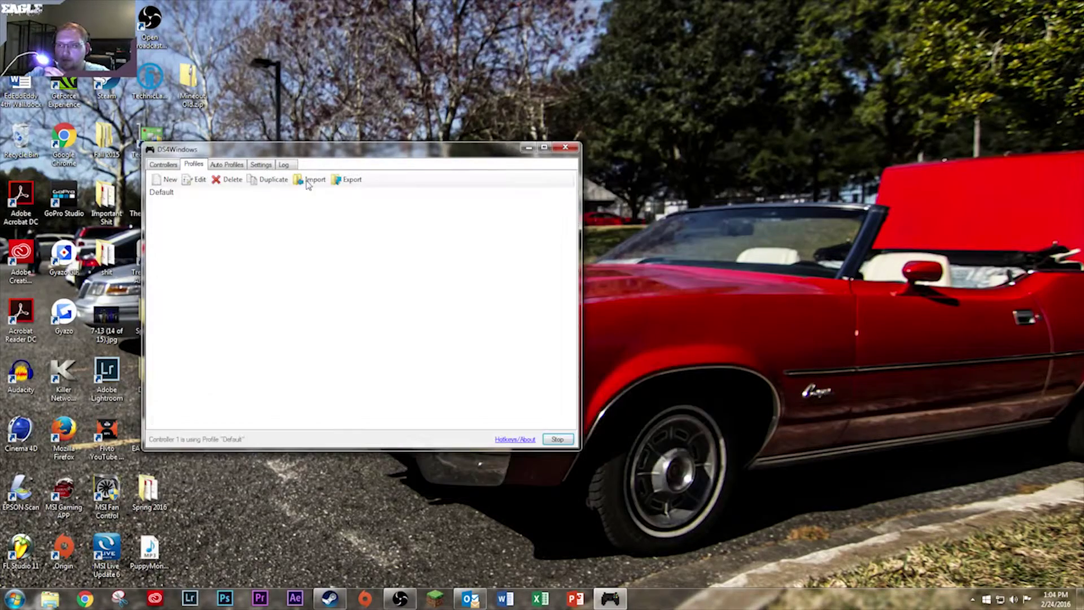
pyautogui.doubleClick(176, 198)
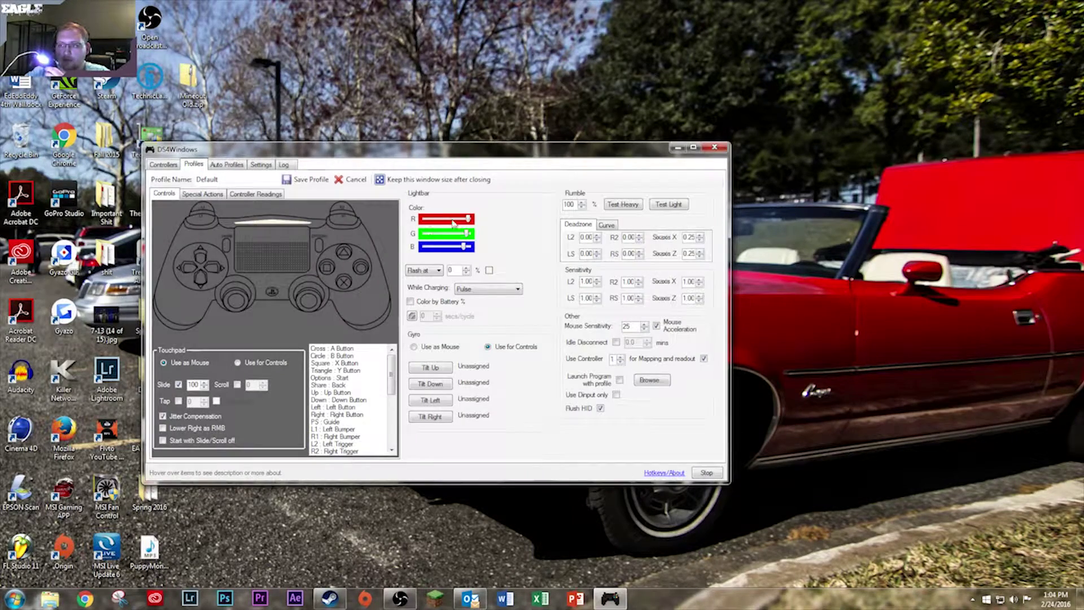
pyautogui.moveTo(469, 219); pyautogui.dragTo(473, 251)
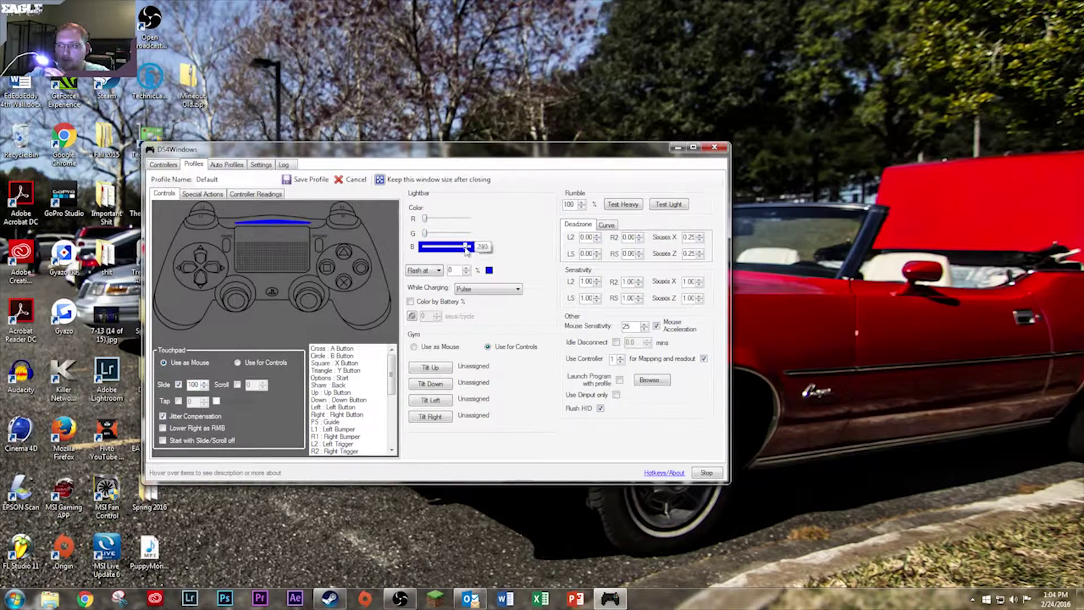
pyautogui.click(305, 181)
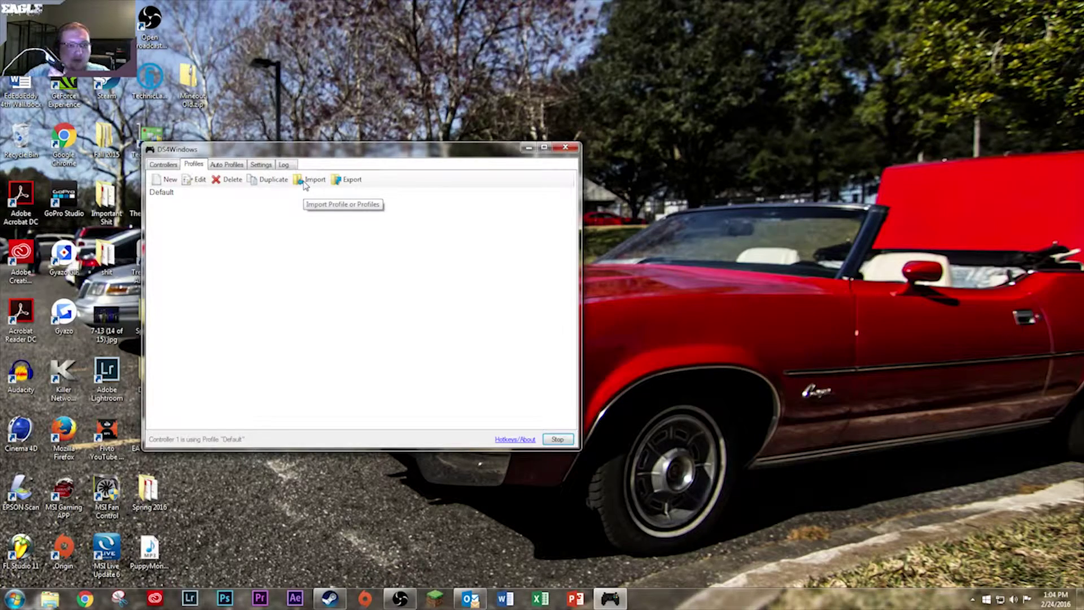
pyautogui.click(303, 181)
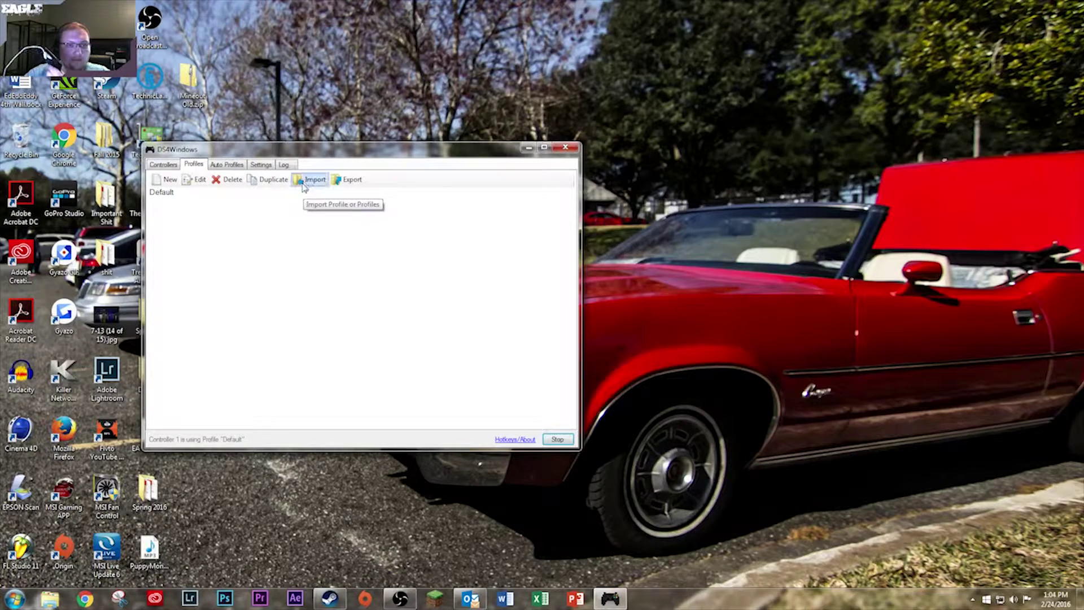
# Raise the lightbar red to 240 alongside blue for purple, and save Default
pyautogui.doubleClick(199, 194)
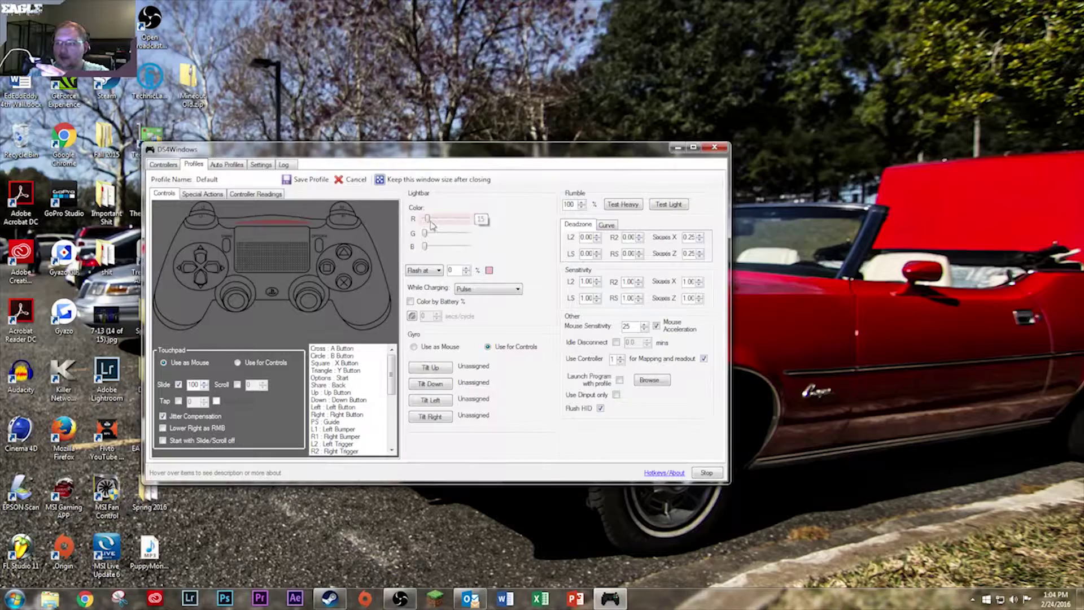
pyautogui.moveTo(429, 220); pyautogui.dragTo(462, 249)
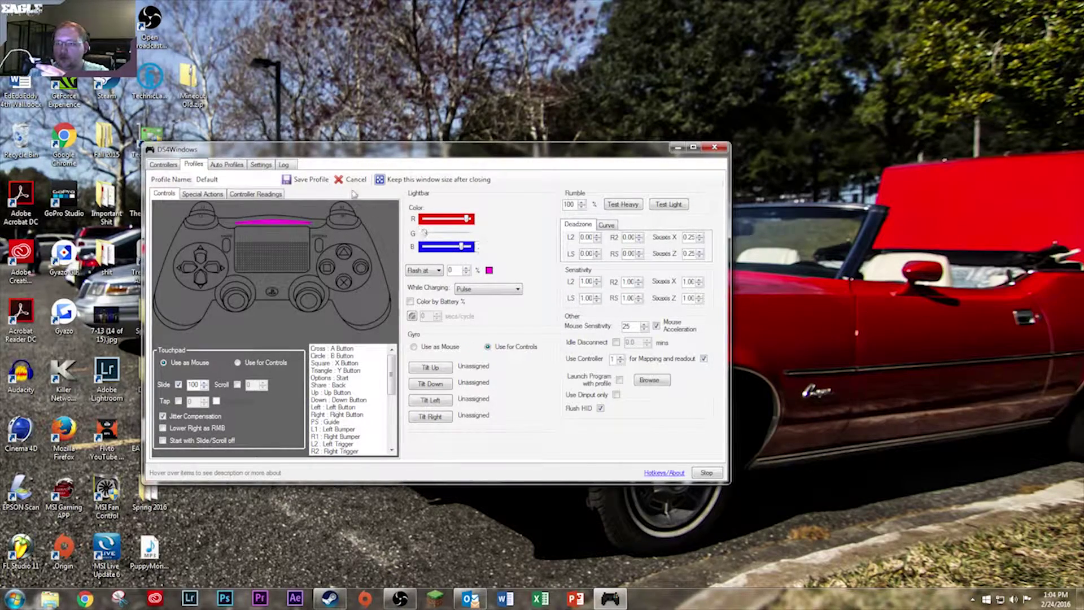
pyautogui.click(311, 183)
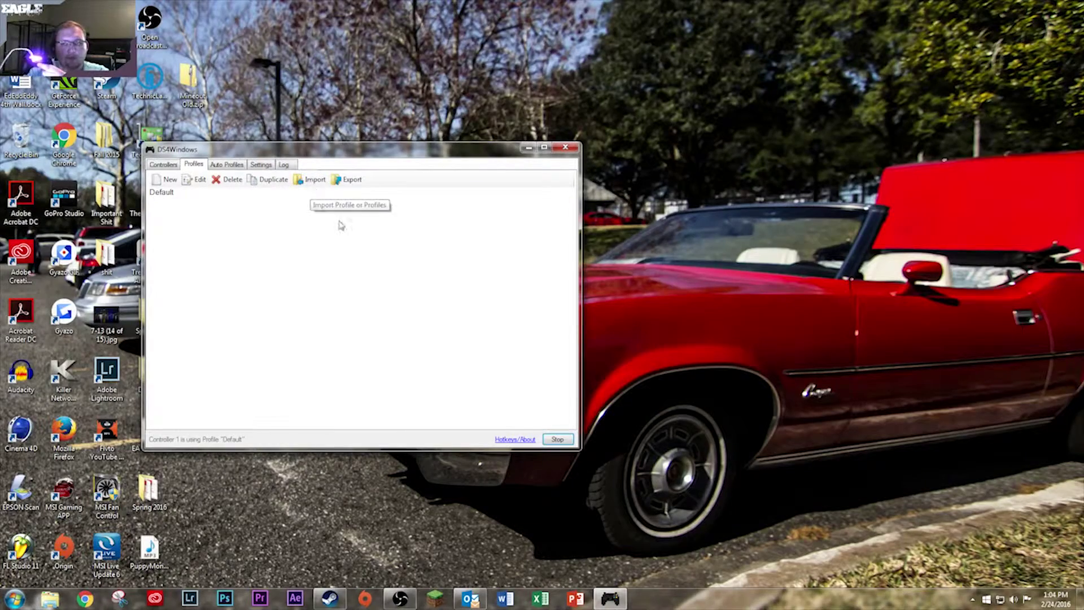
# Open the Default profile editor and dismiss the TouchLeft action picker that appears
pyautogui.doubleClick(160, 193)
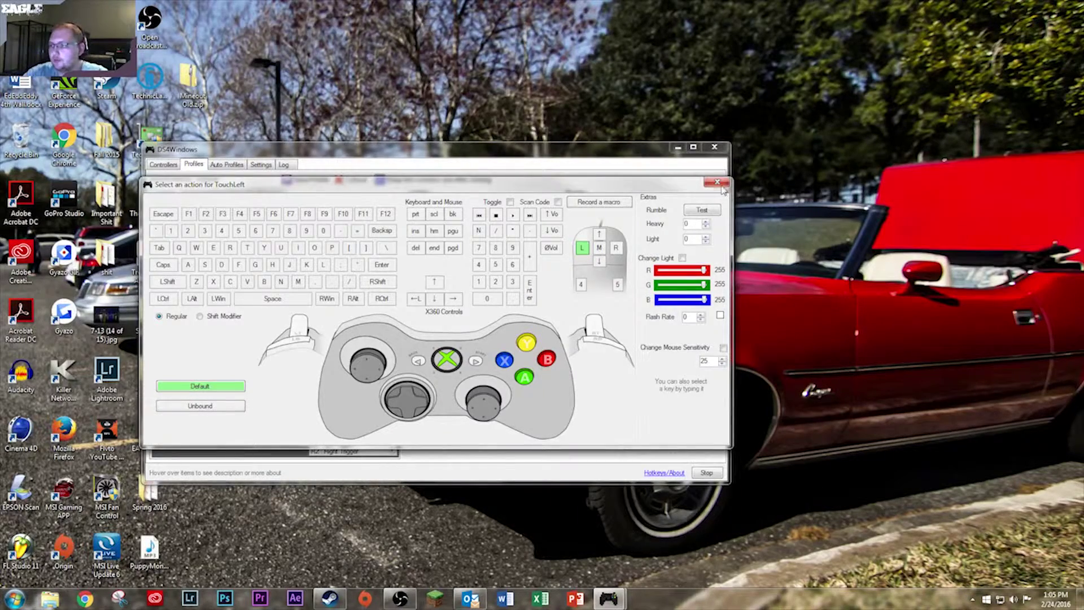
pyautogui.click(718, 182)
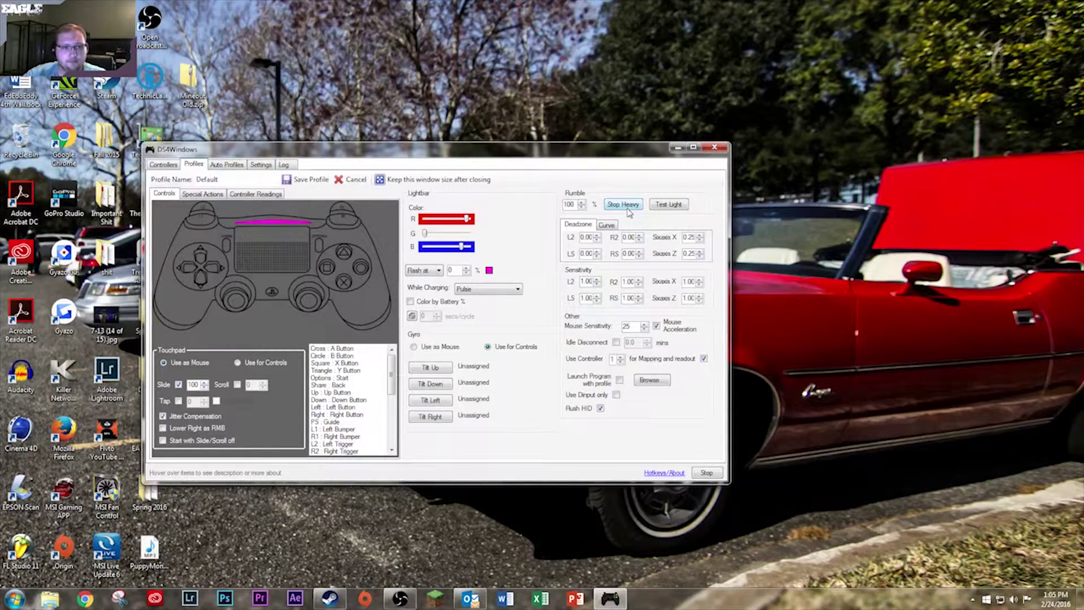
# Run and stop a heavy rumble test, check Controller Readings, then save the Default profile
pyautogui.click(625, 207)
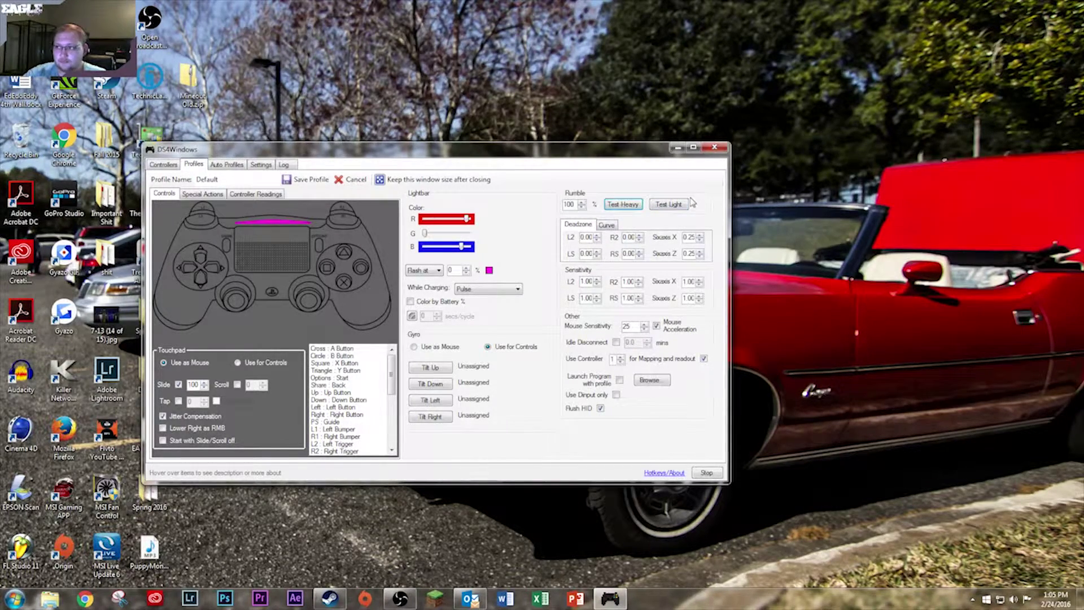
pyautogui.click(627, 205)
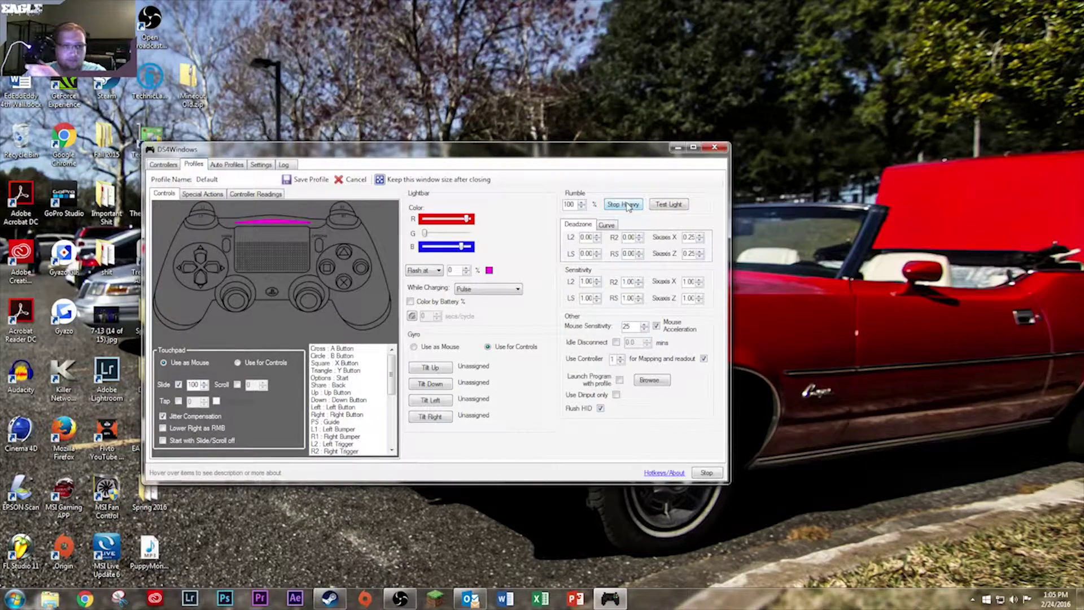
pyautogui.click(626, 207)
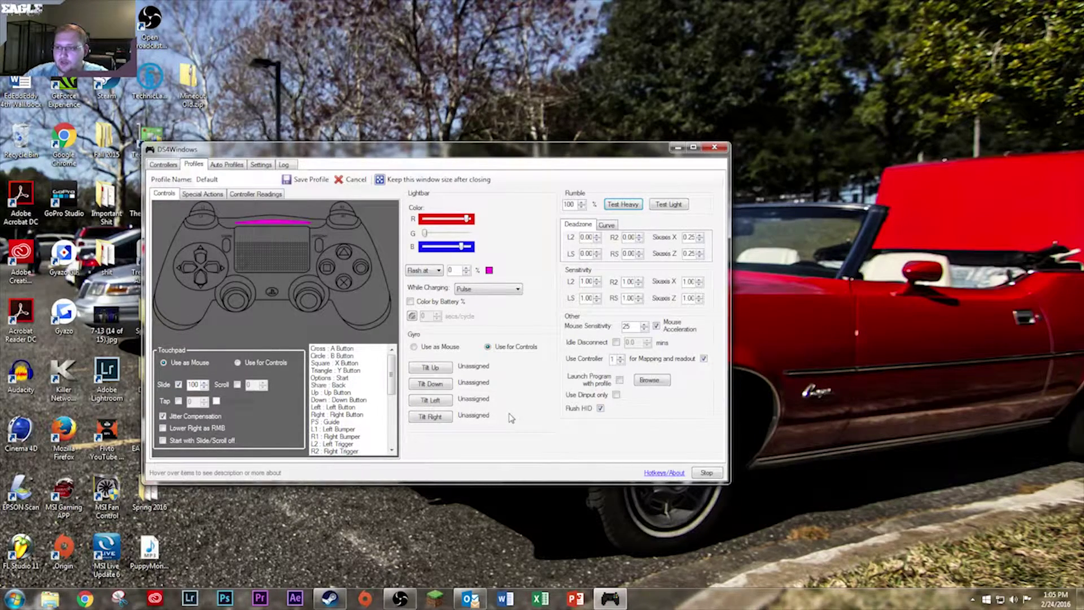
pyautogui.click(275, 194)
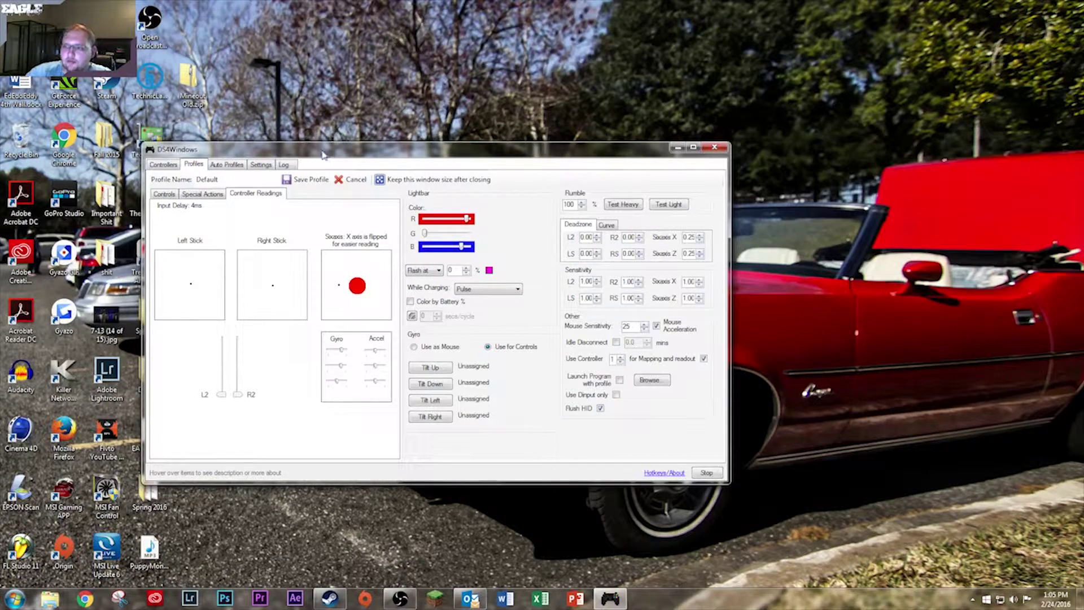
pyautogui.click(319, 179)
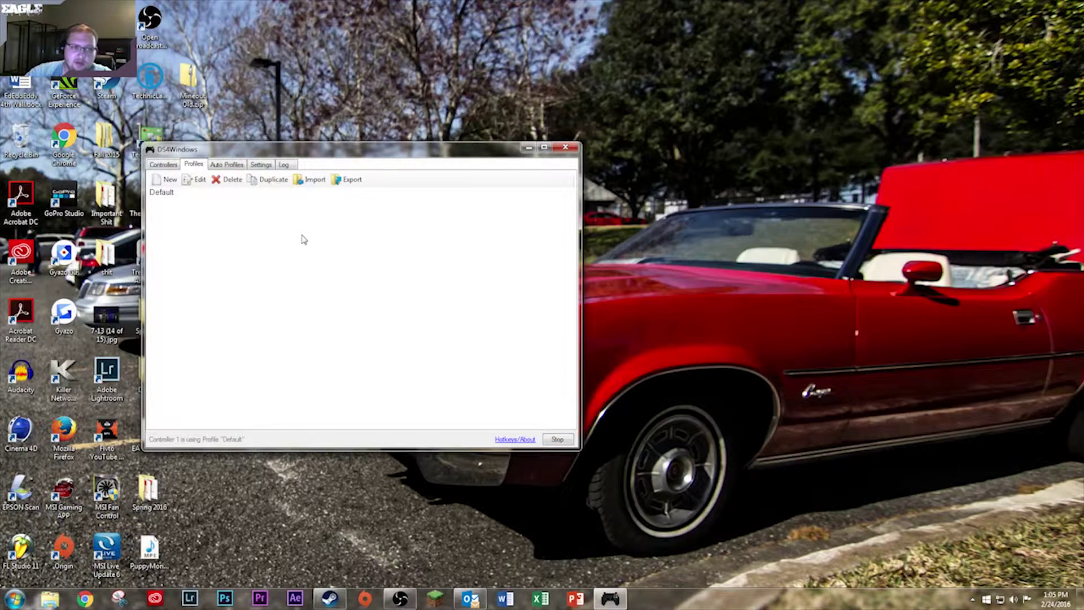
# View the Controllers tab showing the USB controller with full battery on the Default profile
pyautogui.click(175, 165)
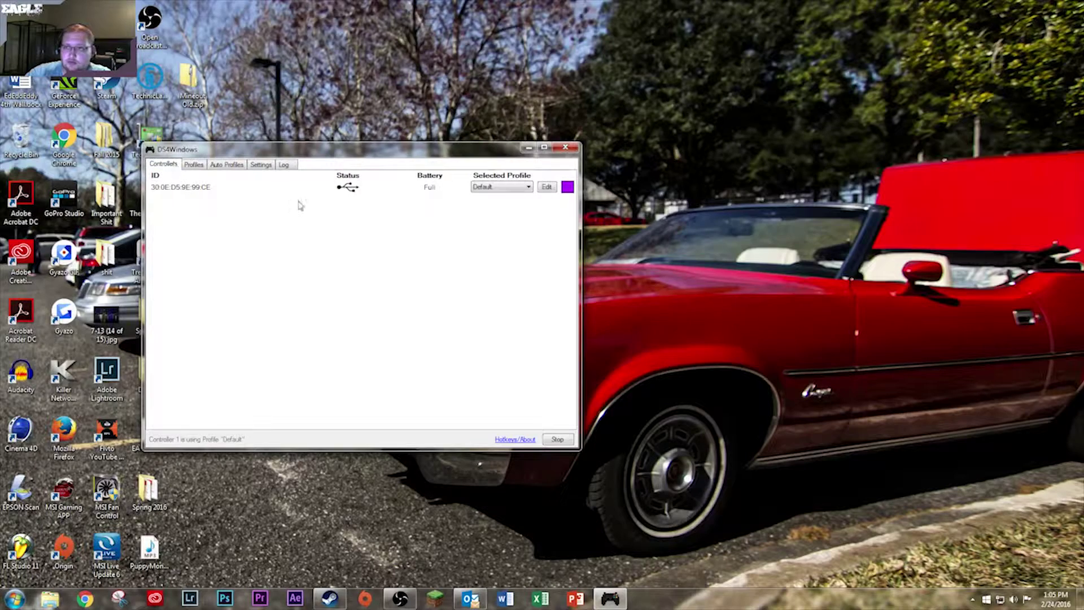